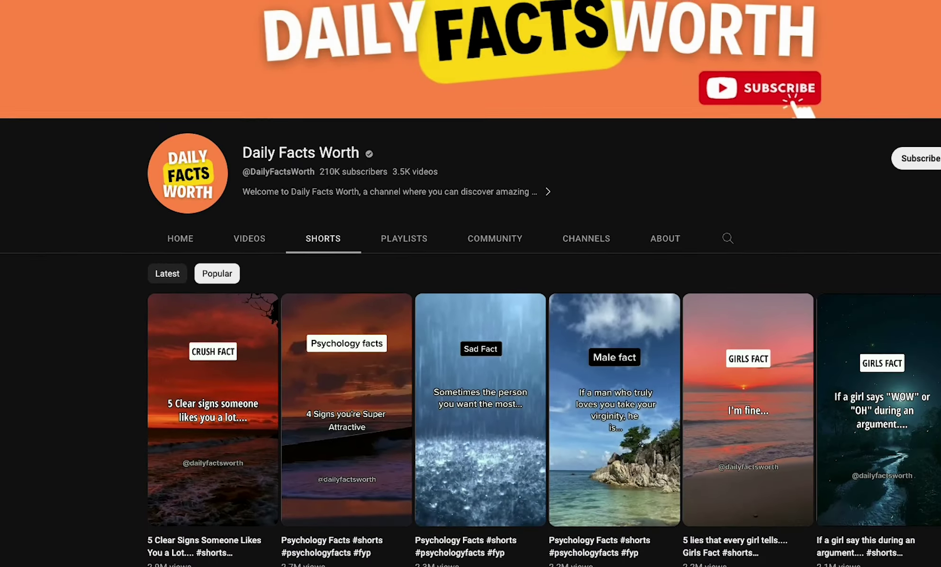
Step: Scroll through the Daily Facts Worth channel's popular Shorts to review its top videos
scroll(544, 427, down, 10)
scroll(544, 426, up, 5)
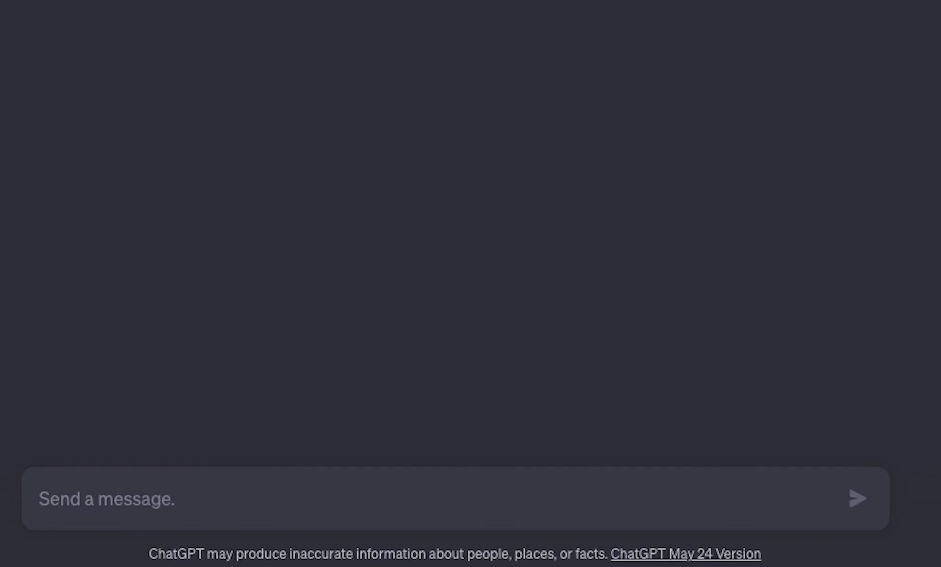
Step: Ask ChatGPT for 30 examples of short-form YouTube channels that only require text
text(give me 30 examples of sh)
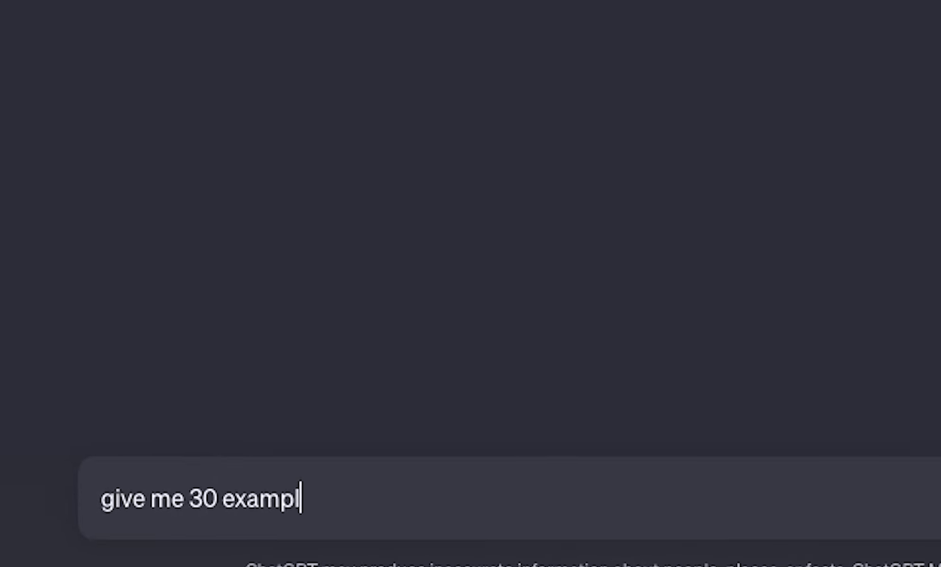
text(ort-form youtube )
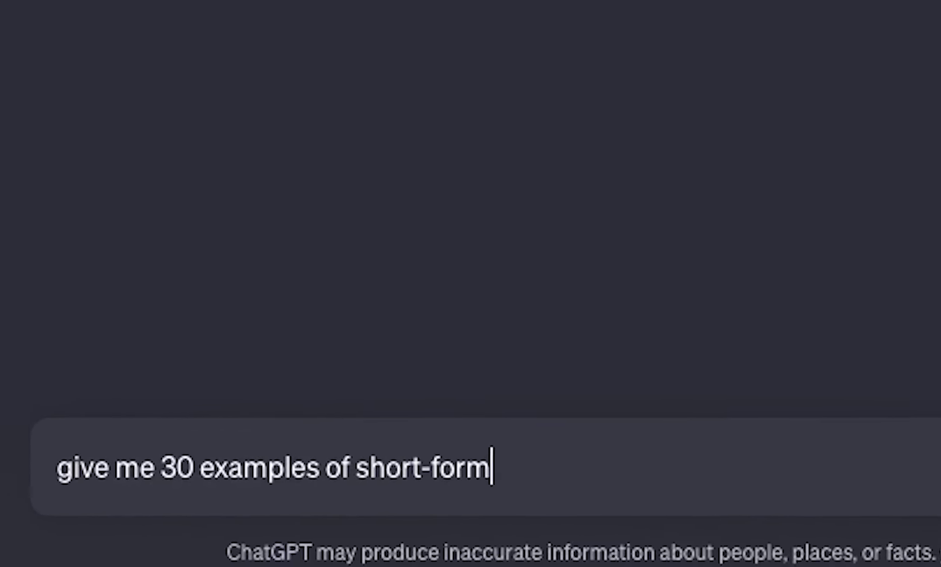
text(channels that you )
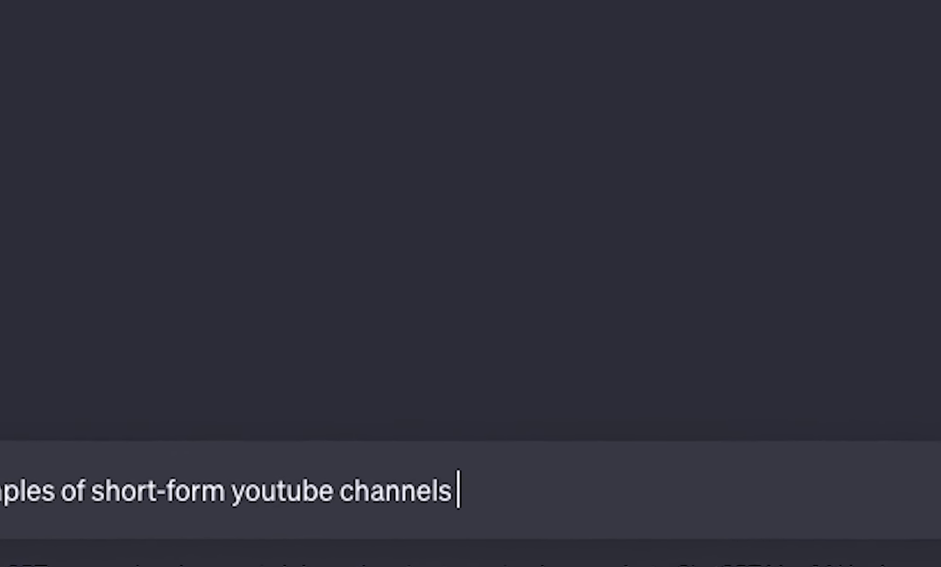
text(can start which on)
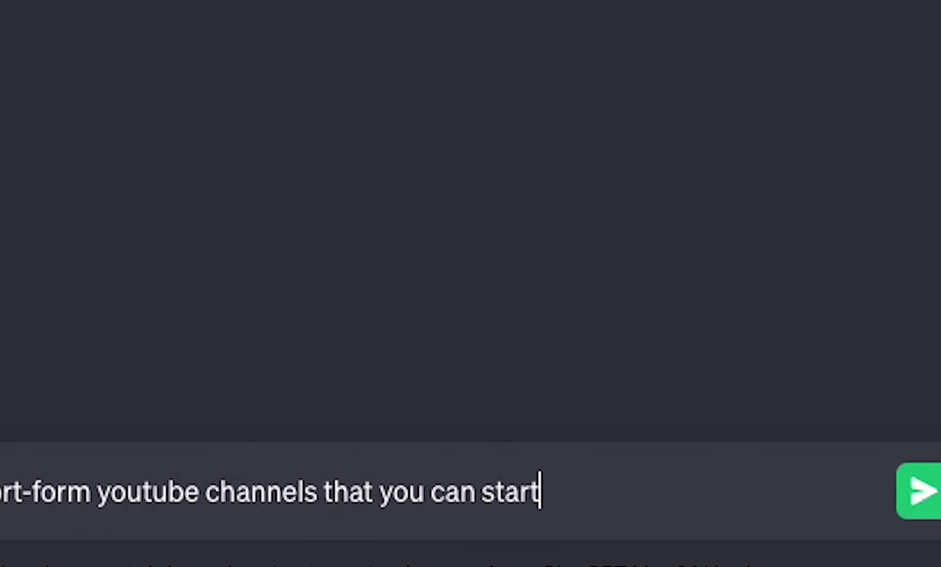
text(ly requir)
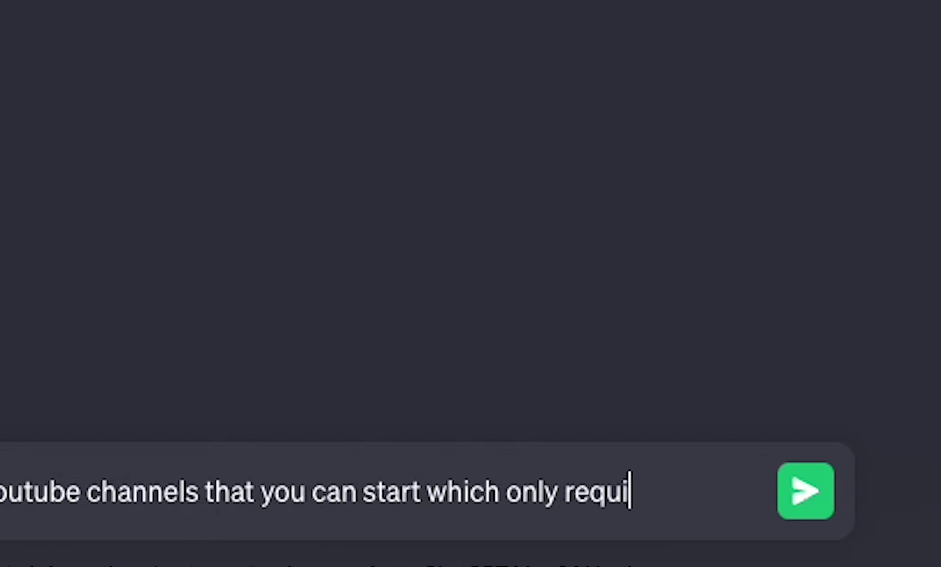
text(e text)
key(Return)
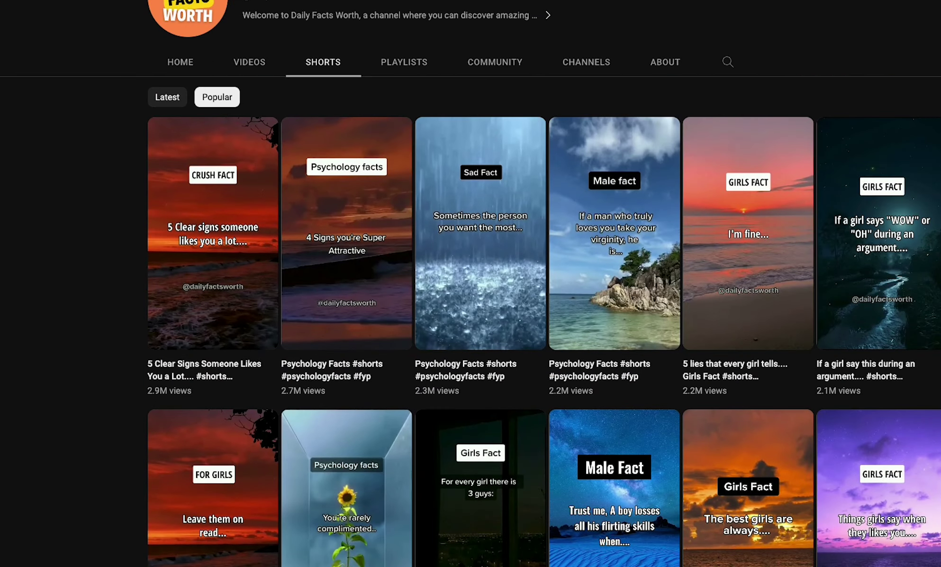
Step: Open the first CRUSH FACT short from the channel's popular Shorts grid
scroll(474, 308, up, 1)
scroll(474, 309, down, 3)
click(236, 233)
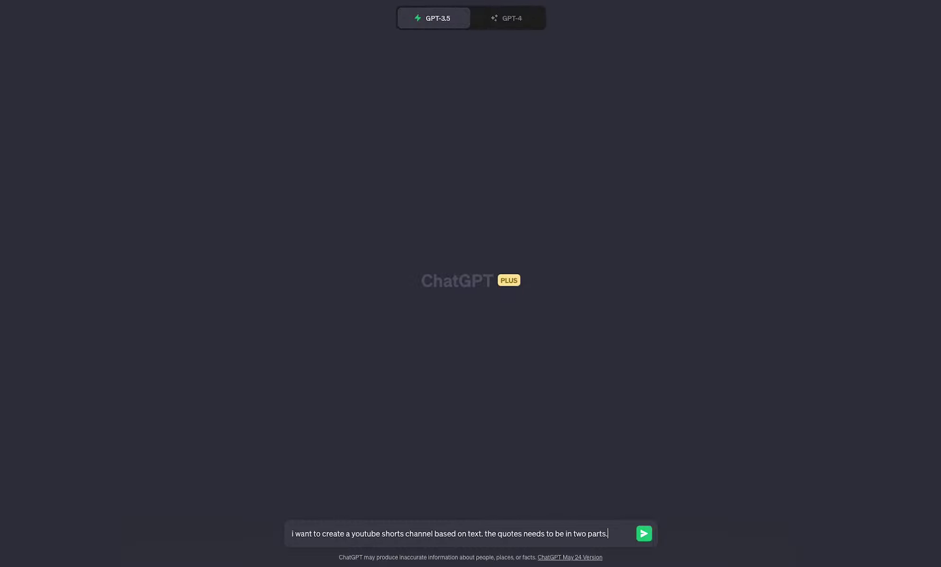
Step: Describe the two-part quote channel to ChatGPT with a pasted example quote and send it
text(the first)
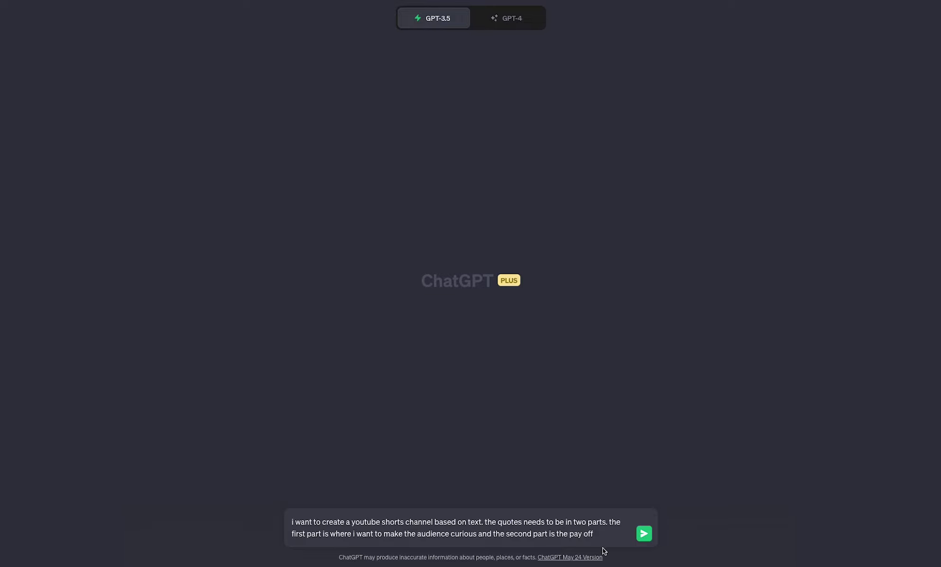
text(. For example Part 1: if a man who truly loves you takes your virginity, he is.... Part 2: never leaving, like why will he ever leave a girl who trusted him with her body)
key(Return)
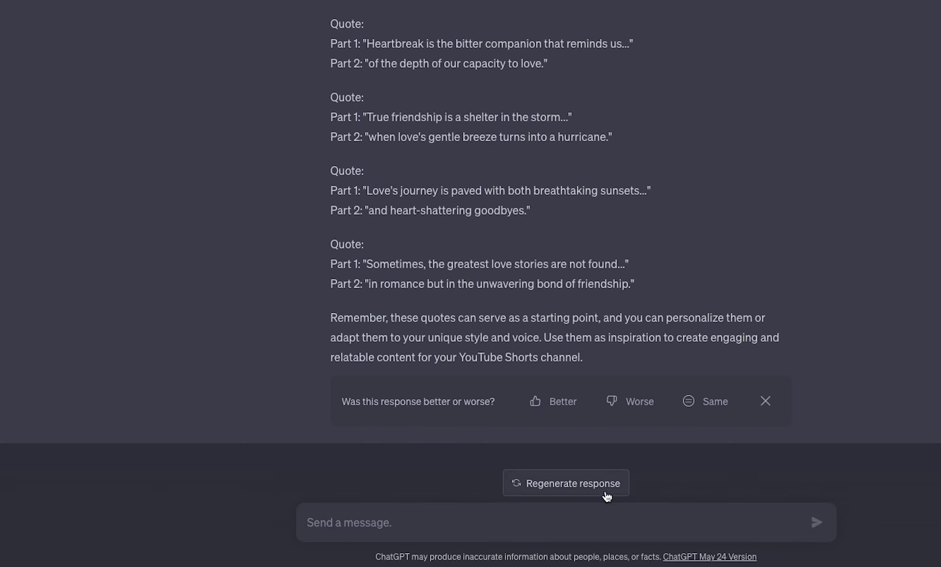
Step: Request the quotes as a table with Theme, First Part, Second Part headers, then 50 more
click(616, 521)
text(now write more of them but in an excel format, with the headers being: theme, first part, second part)
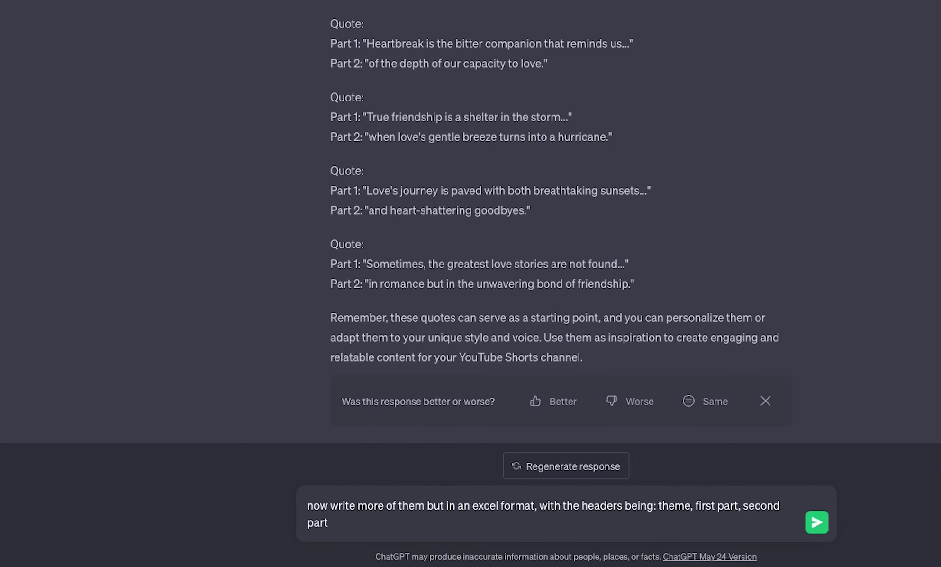
key(Return)
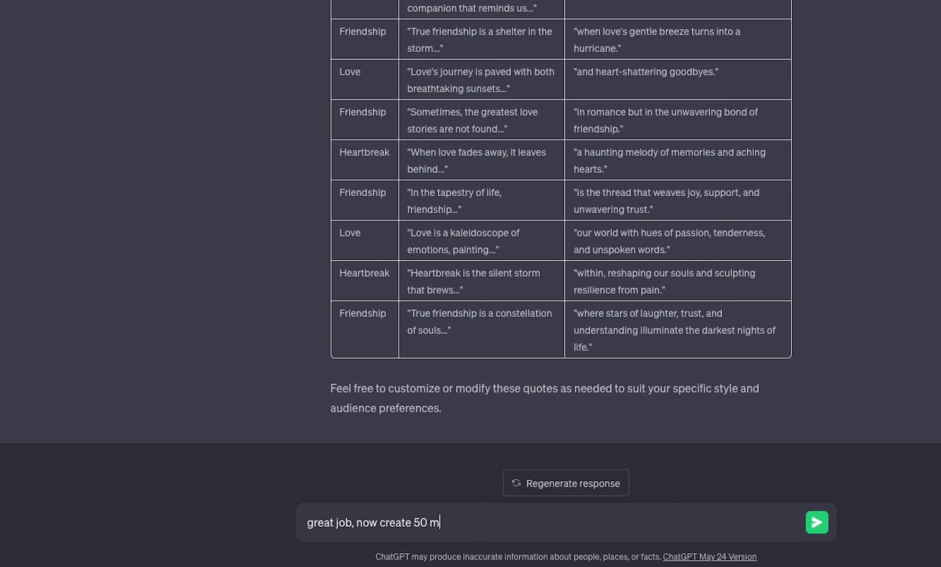
key(Return)
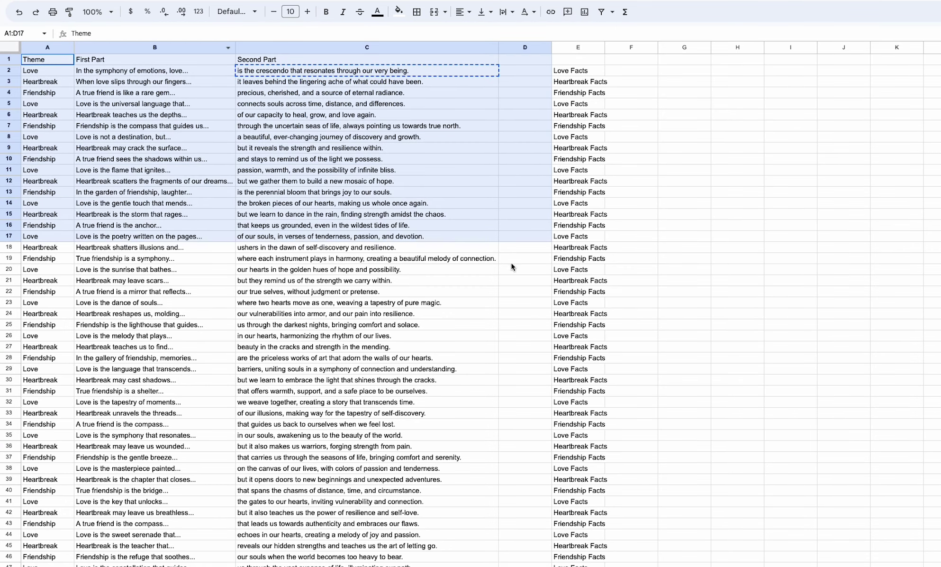
drag(511, 262, 573, 381)
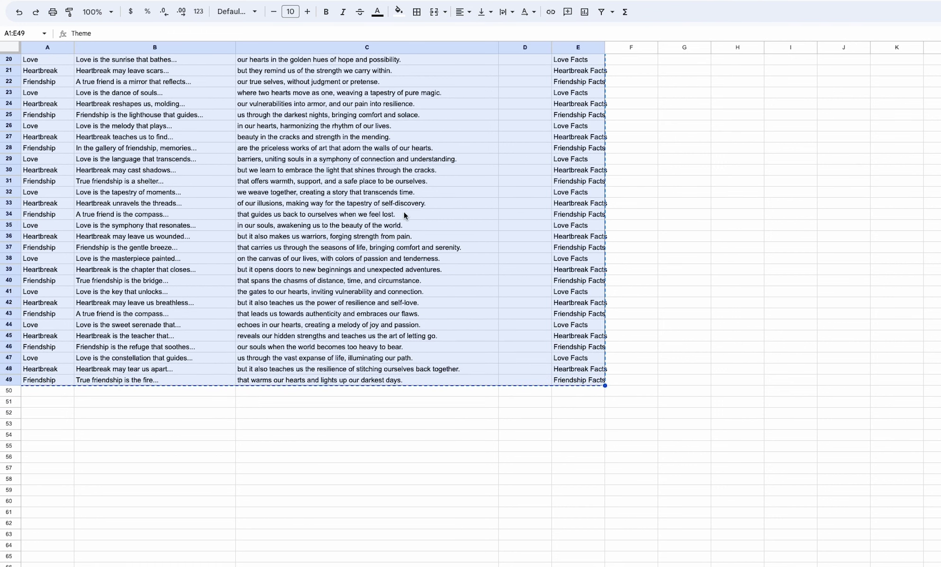
Step: Clear the selection in the quotes sheet and check the first-part text in cell B3
click(404, 214)
scroll(385, 211, up, 5)
click(95, 81)
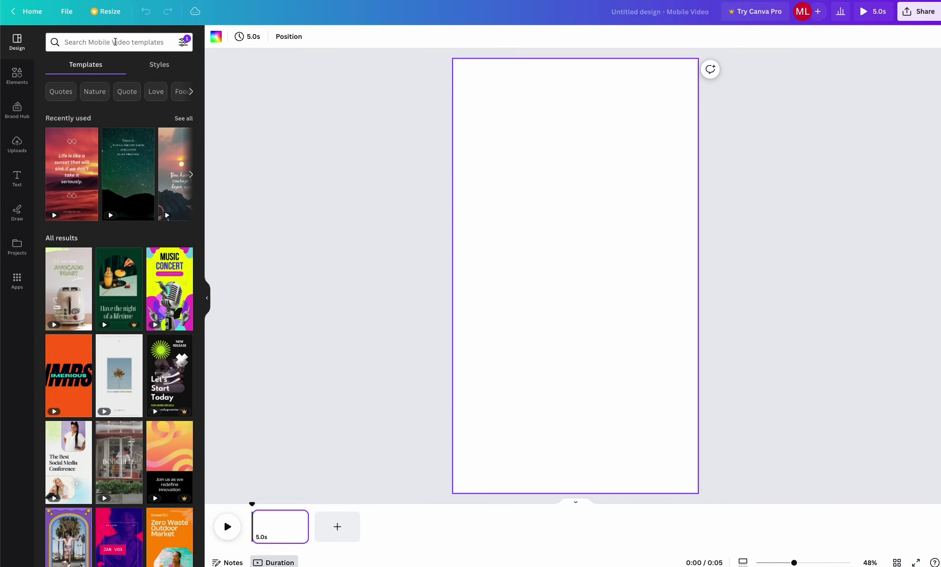
Step: Search templates for 'quotes' and apply Dark Follow Your Dream Quote to the mobile video
click(114, 41)
text(quotes)
key(Return)
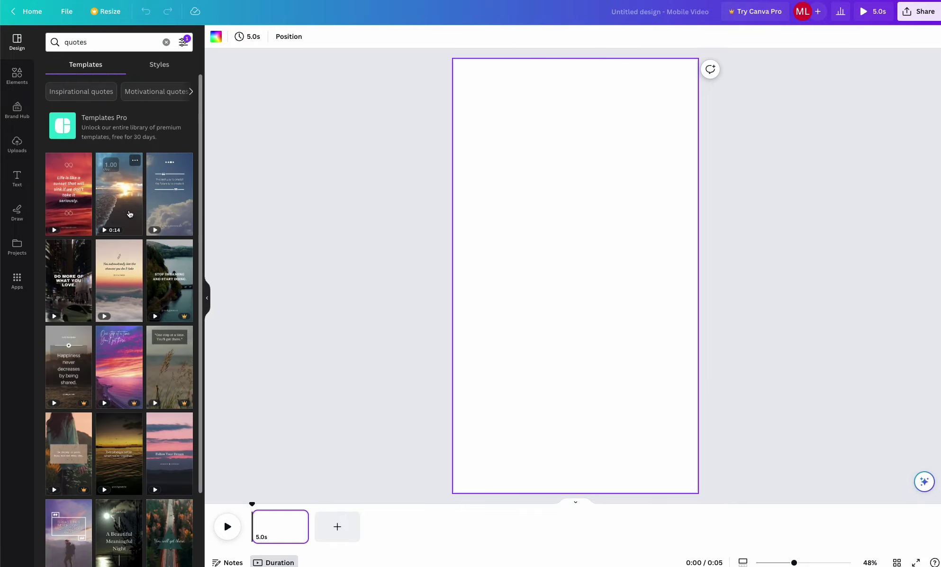
click(123, 196)
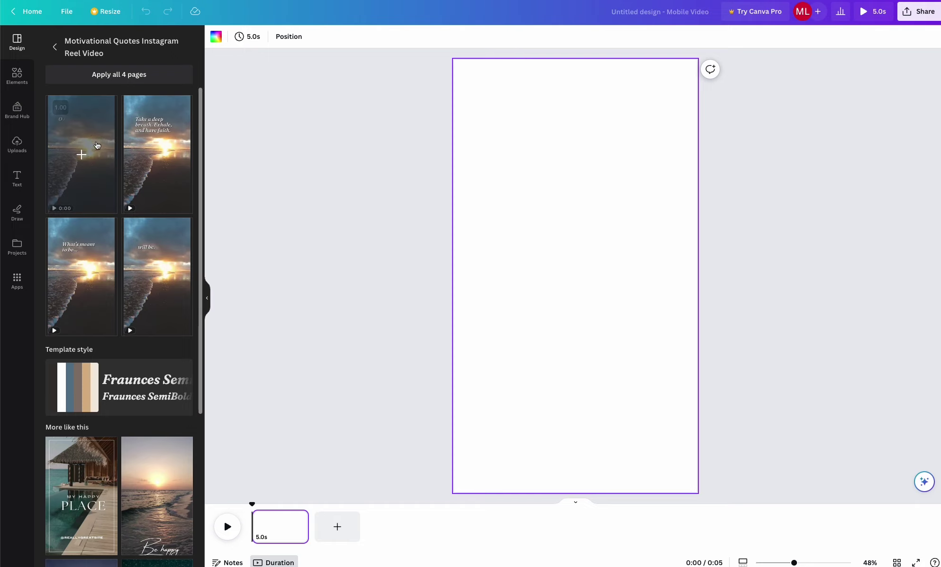
click(55, 47)
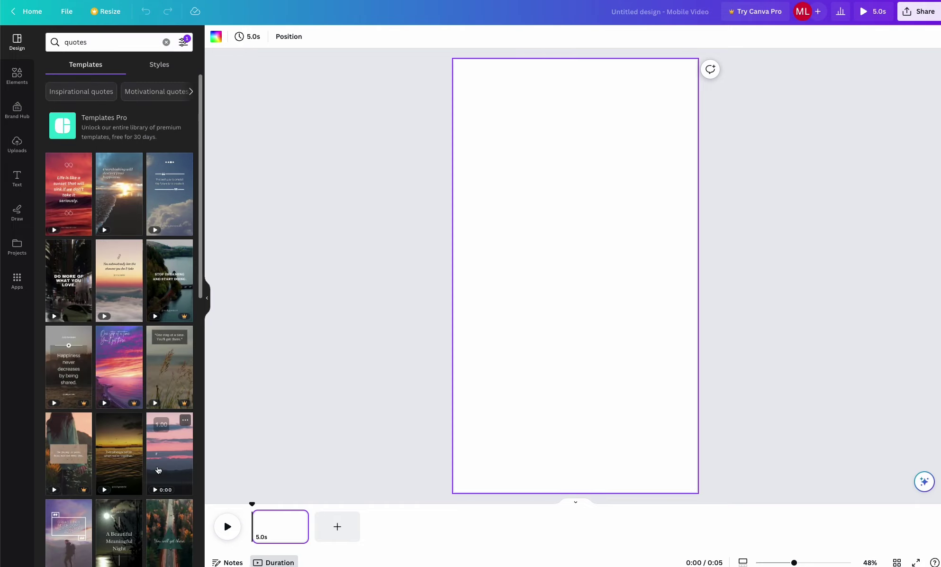
click(169, 441)
click(595, 248)
Step: Delete the dotted divider, move the heading up and retype it as BOY FACTS
click(571, 276)
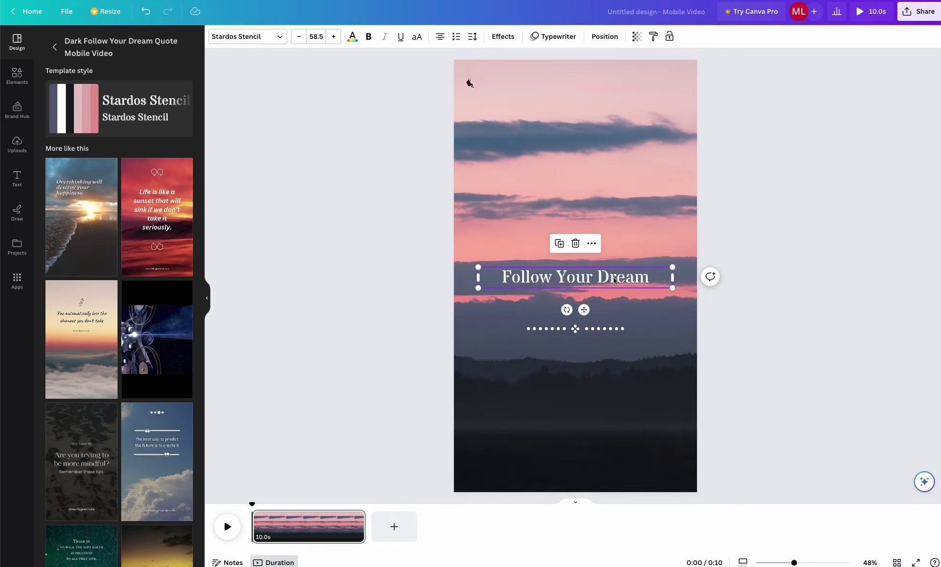
click(592, 329)
key(Delete)
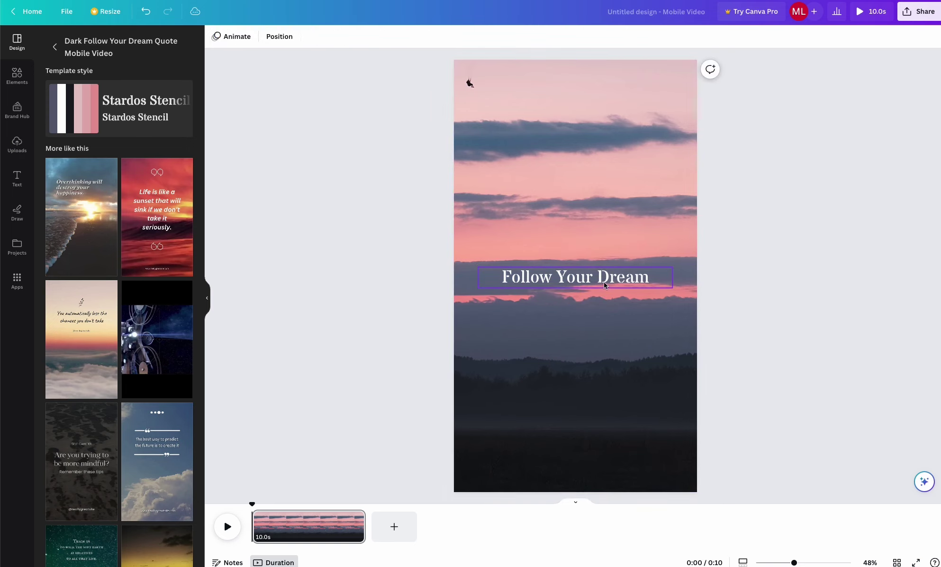
drag(605, 283, 608, 166)
text(BOY F)
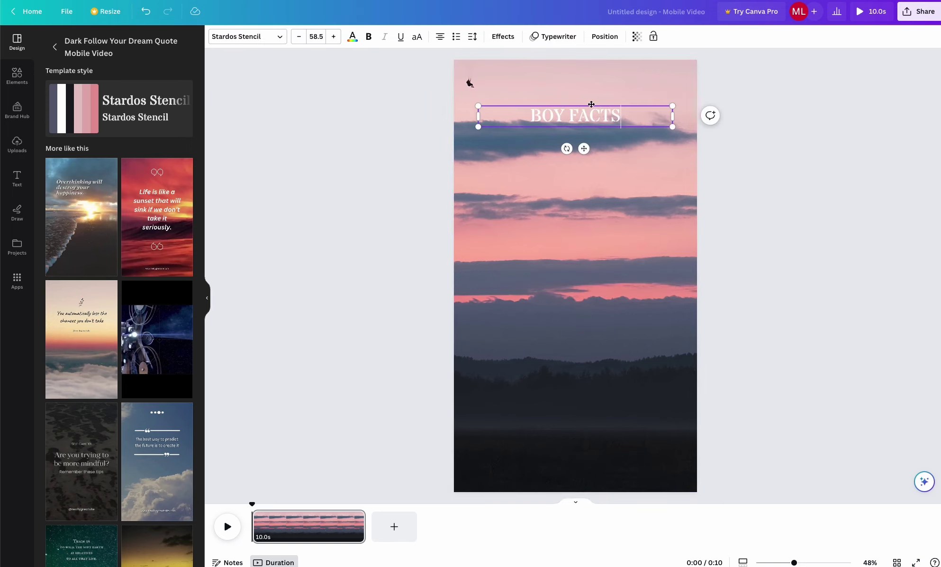
text(ACTS)
Step: Give the BOY FACTS title a black outline effect
key(ctrl+a)
click(503, 37)
click(158, 164)
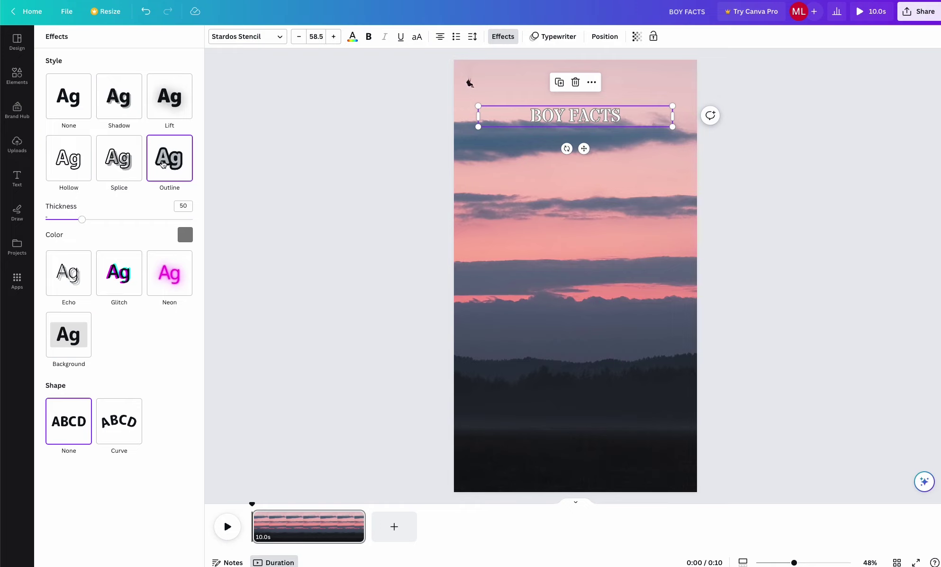
click(184, 235)
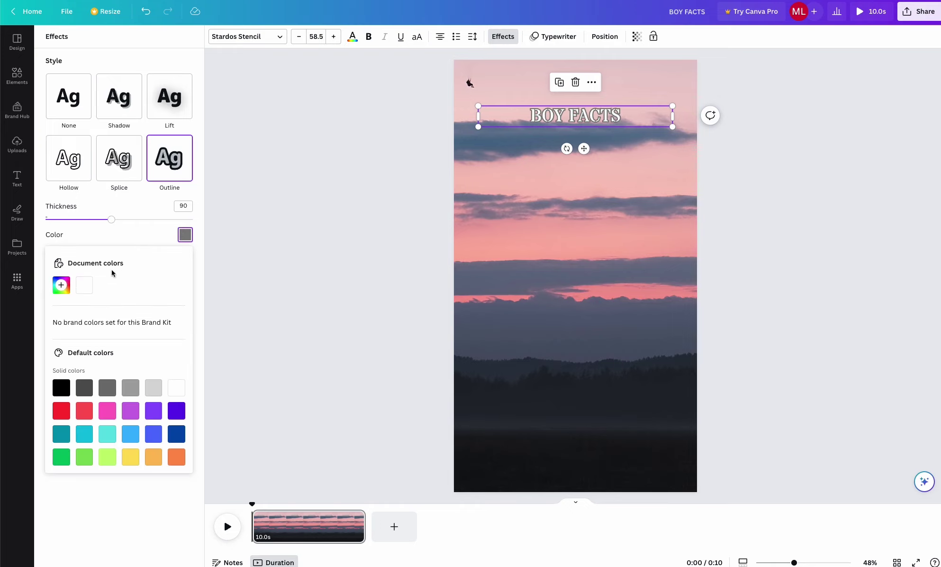
click(60, 388)
click(328, 311)
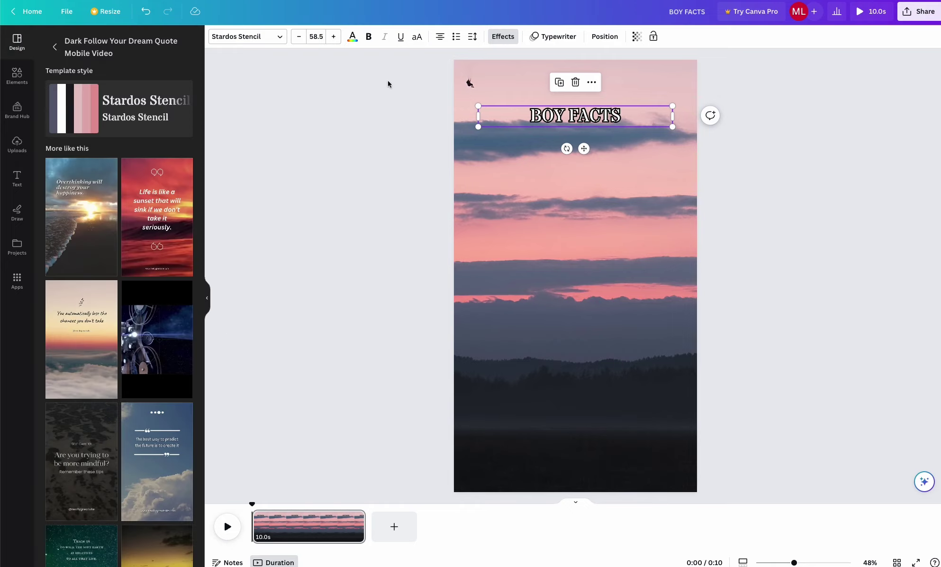
Step: Enlarge BOY FACTS three size steps and change its font to Copperplate
click(334, 36)
click(335, 37)
click(334, 36)
click(266, 37)
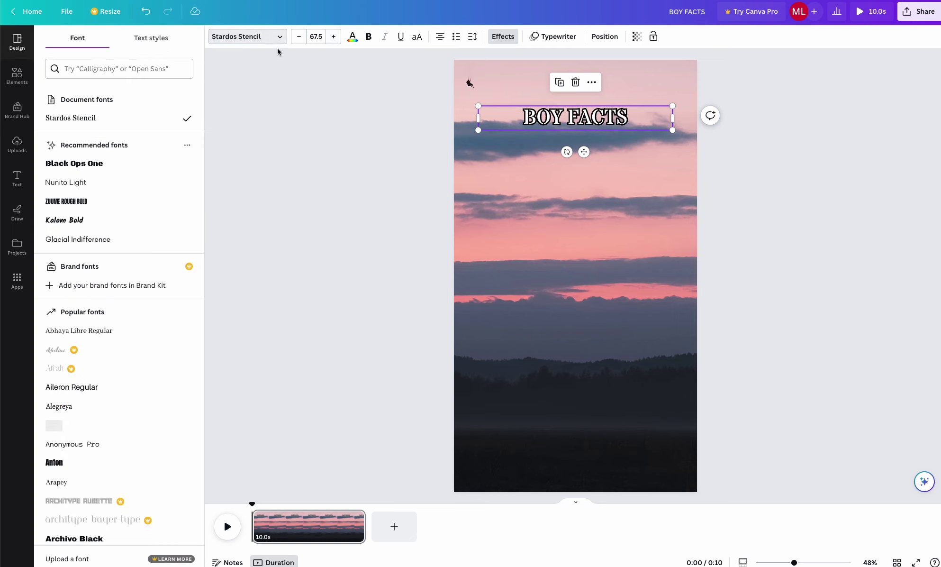
click(97, 164)
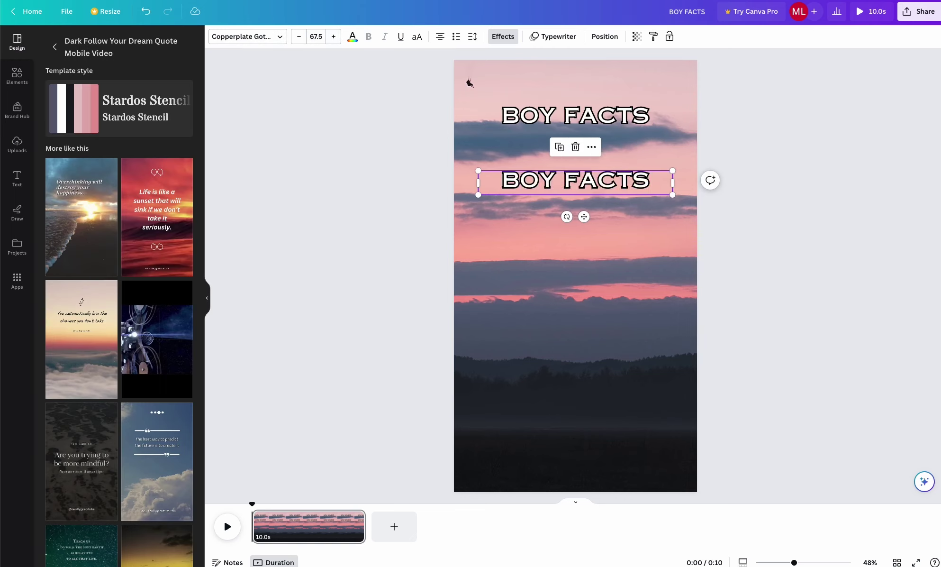
Step: Paste the first half of the love quote into the duplicated text box
double_click(590, 187)
text(In the symphony of emotions, love...)
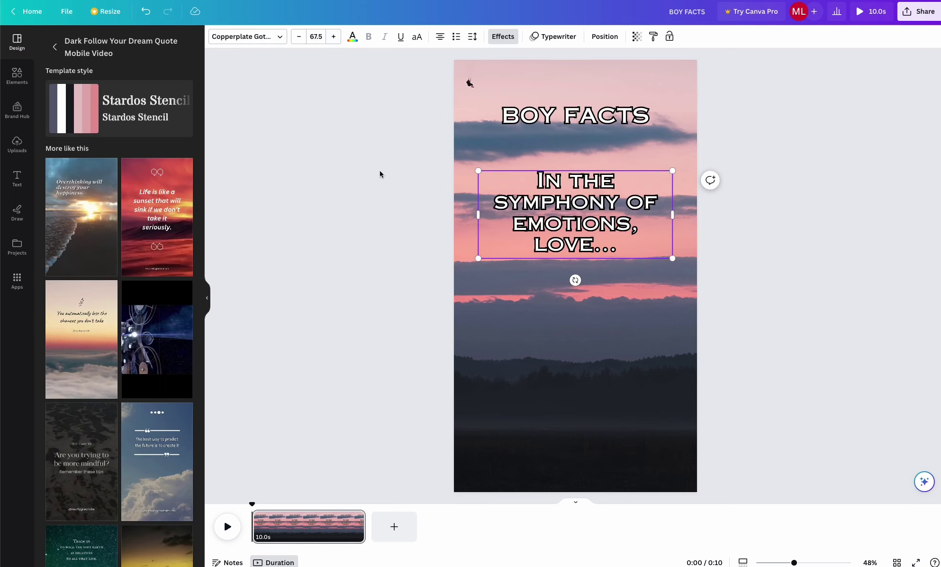
click(380, 174)
drag(657, 220, 704, 191)
Step: Duplicate the quote box below and paste in the quote's second half
key(ctrl+d)
drag(590, 200, 598, 286)
key(alt+Tab)
key(alt+Tab)
double_click(599, 286)
text(is the crescendo that resonates through our very being.)
click(403, 241)
drag(562, 265, 563, 293)
Step: Move the first quote half down and BOY FACTS up to the page top
click(575, 190)
drag(575, 190, 575, 218)
drag(592, 105, 592, 84)
Step: Show text timing and trim the first quote line's clip to 8.2 seconds
right_click(584, 109)
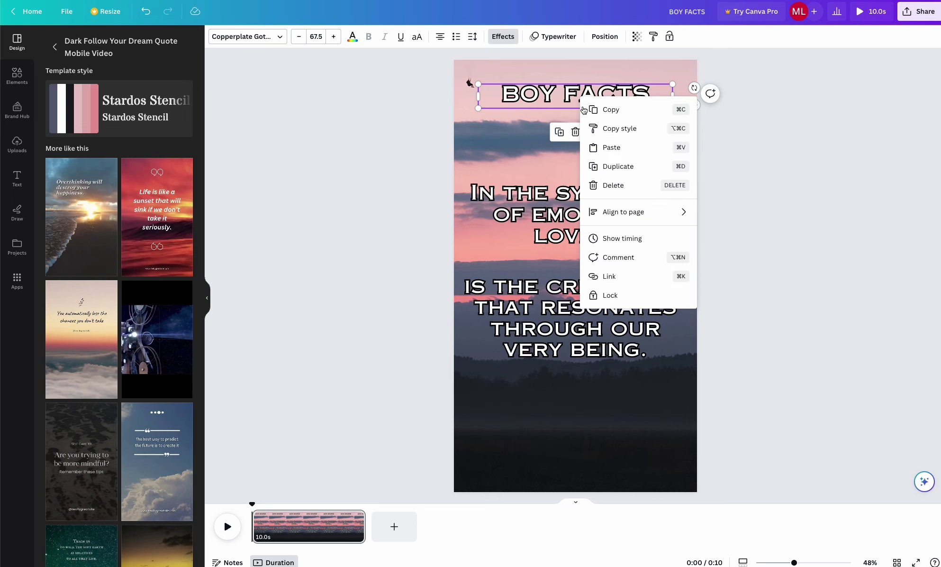
click(623, 238)
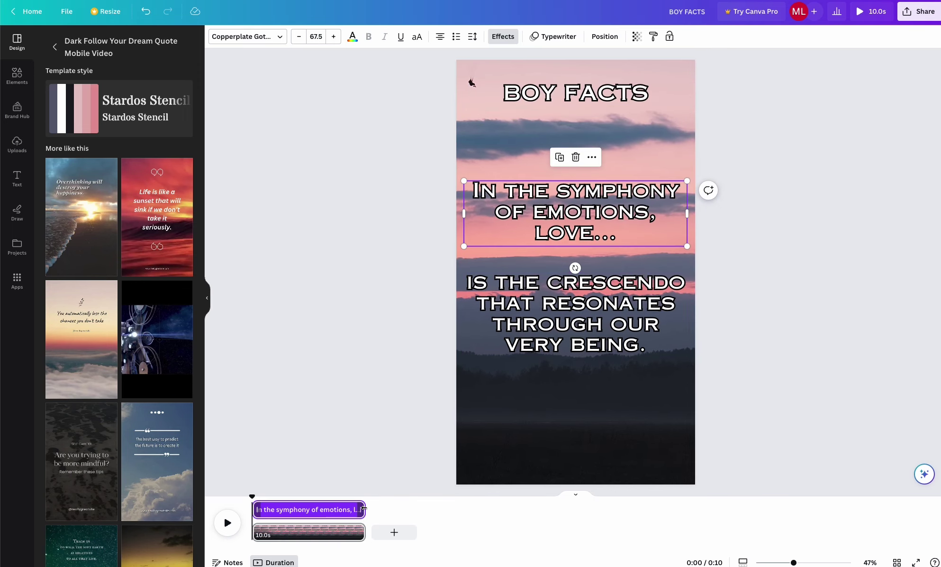
drag(364, 509, 345, 509)
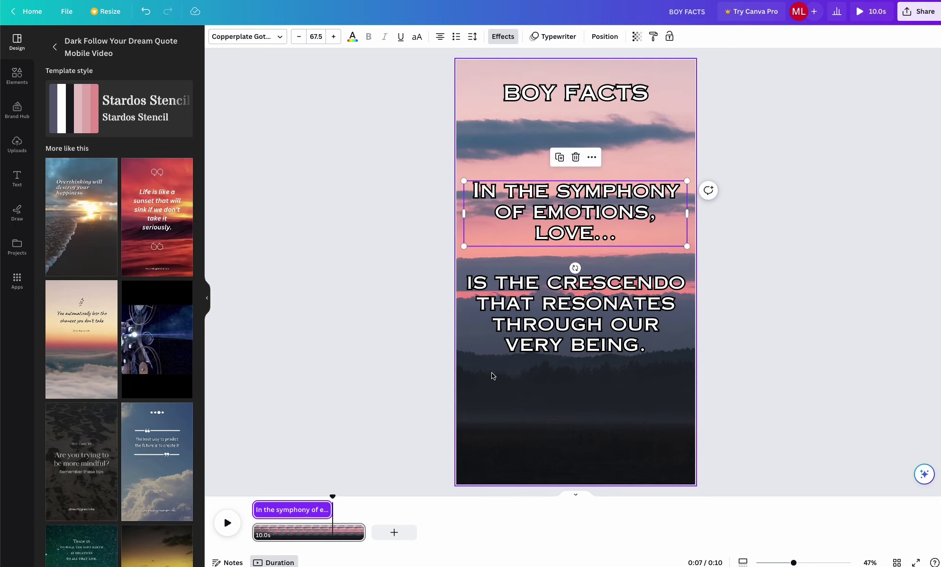
right_click(579, 320)
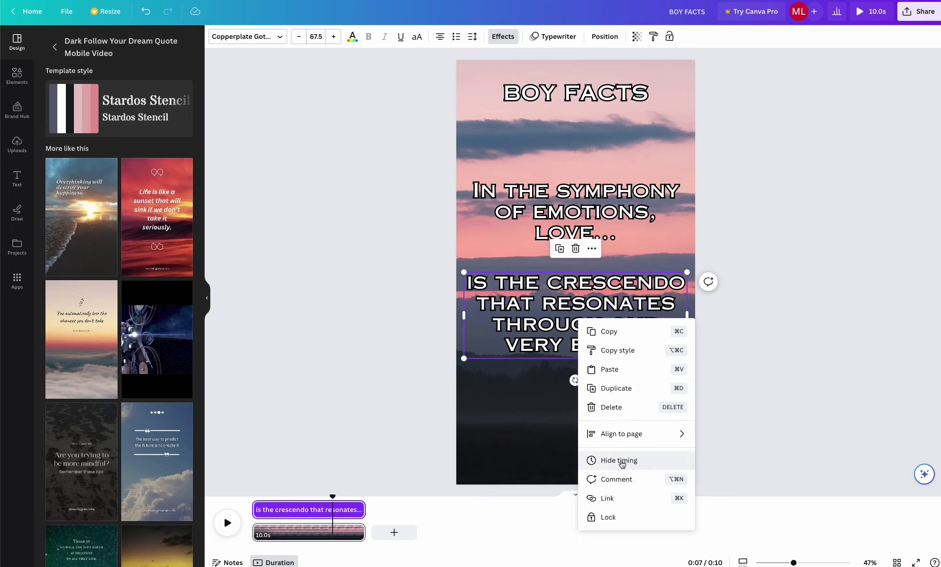
Step: Extend the page length to 12 seconds
right_click(357, 523)
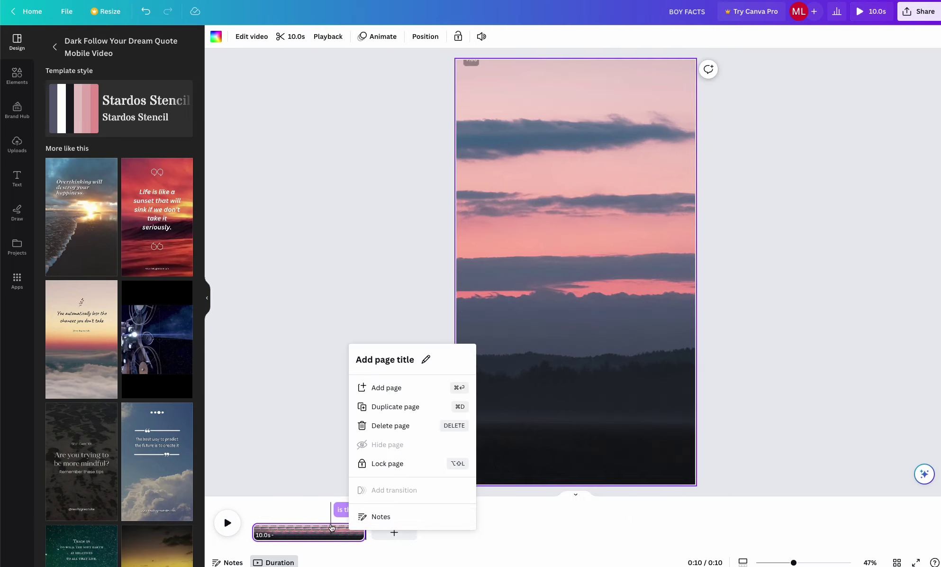
click(332, 531)
drag(376, 527, 224, 490)
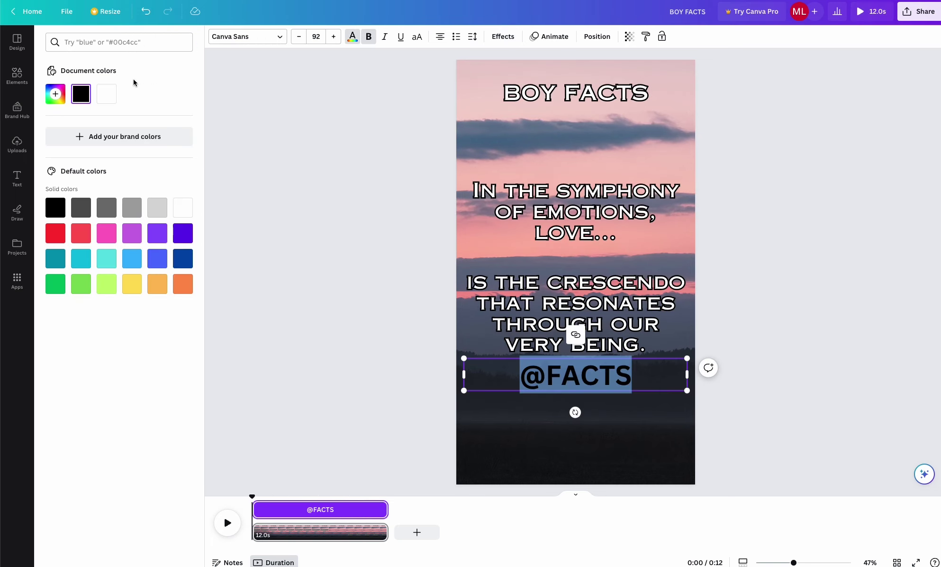
key(Escape)
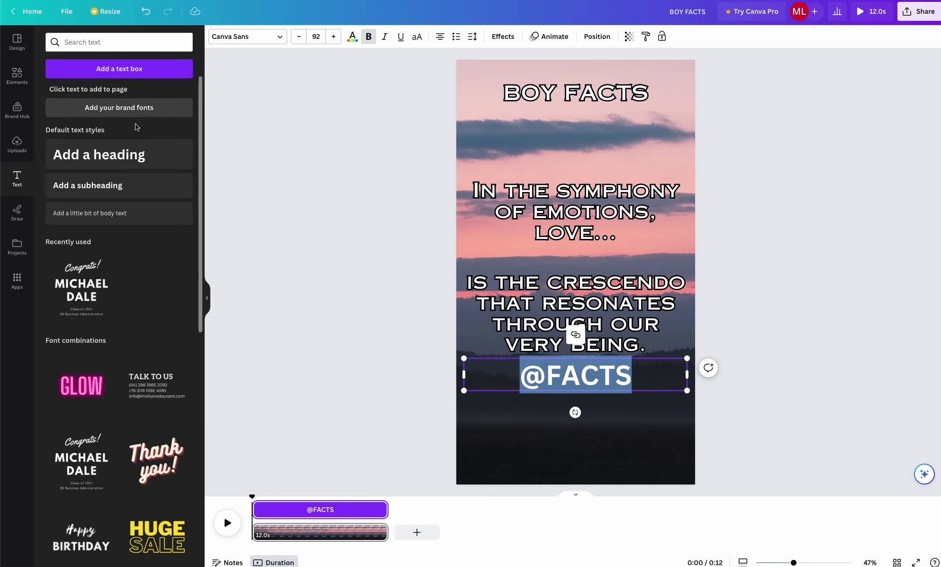
click(463, 374)
drag(562, 381, 561, 466)
click(853, 285)
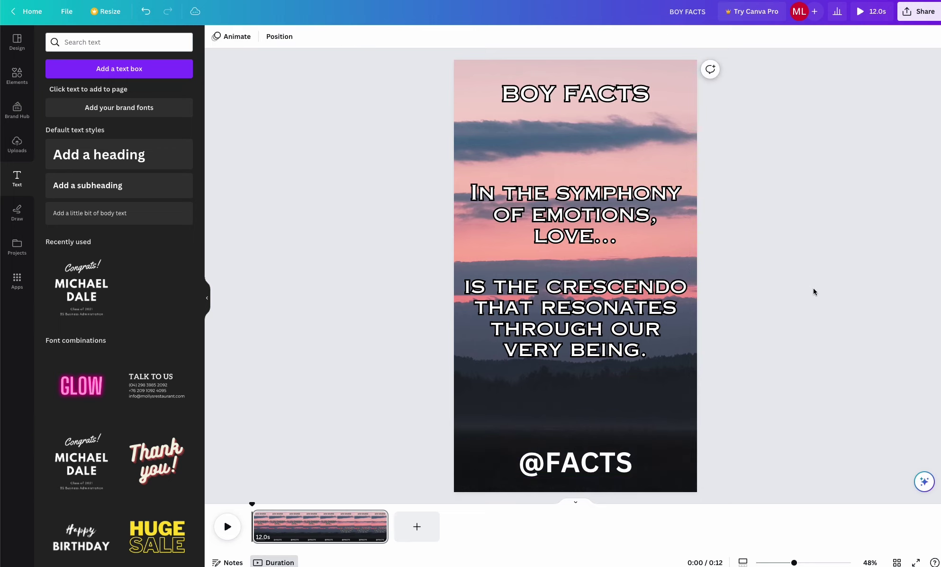
drag(253, 501, 389, 504)
Step: Open the Bulk create app, start the Pro trial, and select the quote data in the sheet
click(17, 279)
click(131, 42)
text(bulk create)
key(Return)
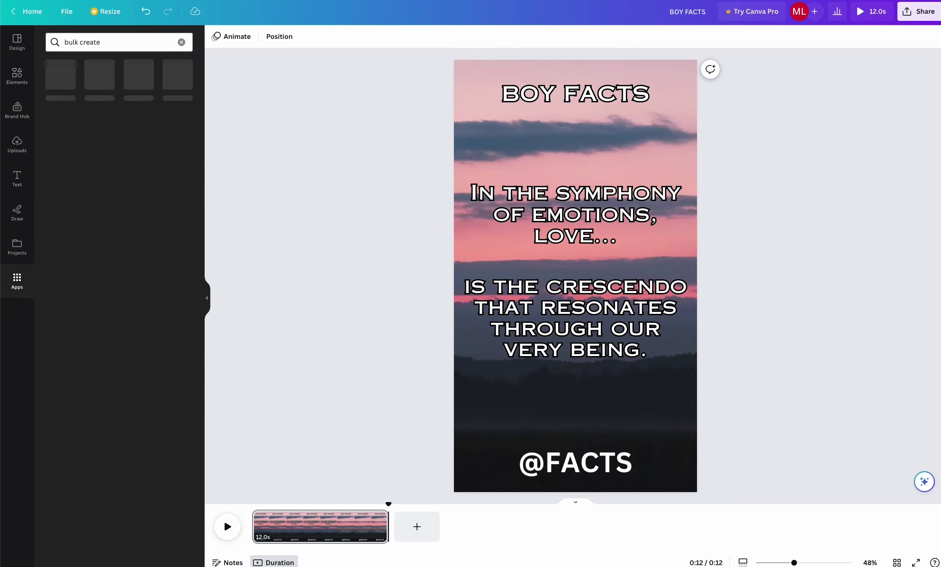
click(53, 83)
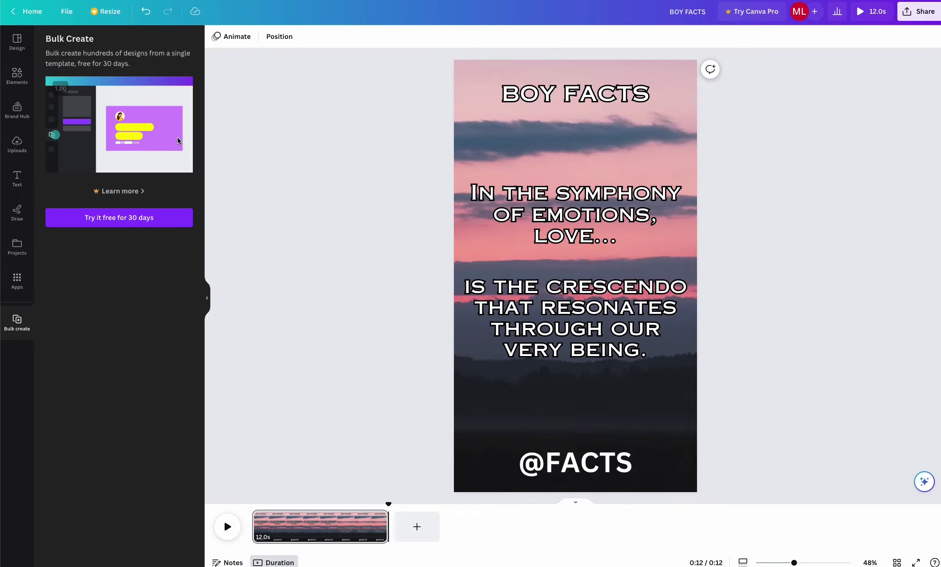
click(124, 217)
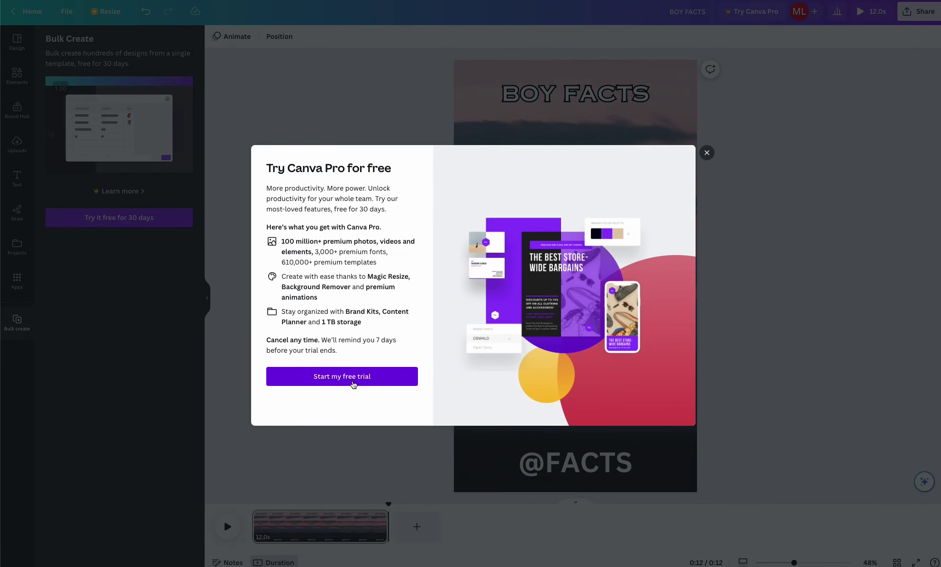
click(353, 384)
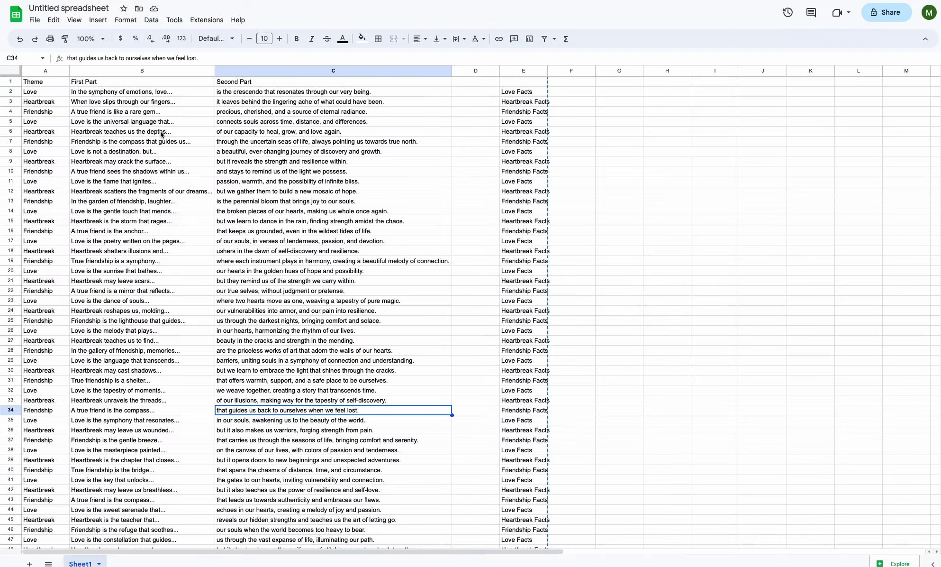
click(95, 105)
mouse_move(51, 86)
mouse_down()
mouse_move(420, 210)
mouse_move(525, 430)
mouse_move(530, 413)
mouse_move(157, 119)
mouse_move(35, 84)
mouse_up()
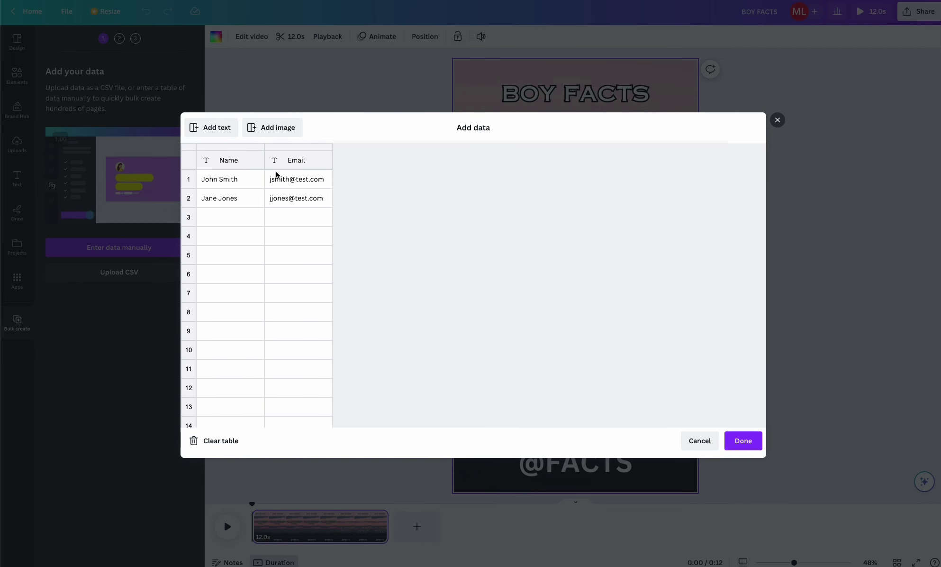
Step: Overwrite the sample table with the pasted Theme, First Part and Second Part columns
click(230, 162)
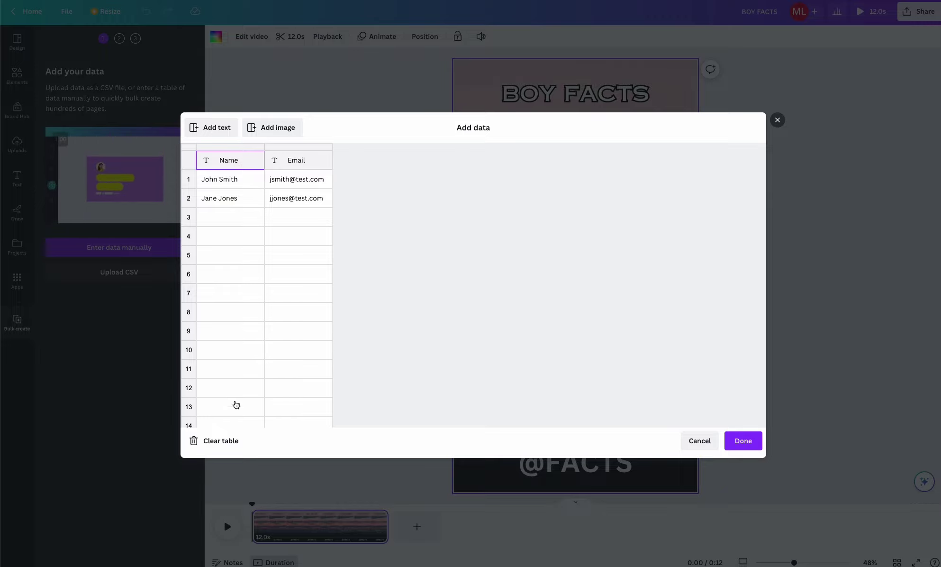
key(ctrl+v)
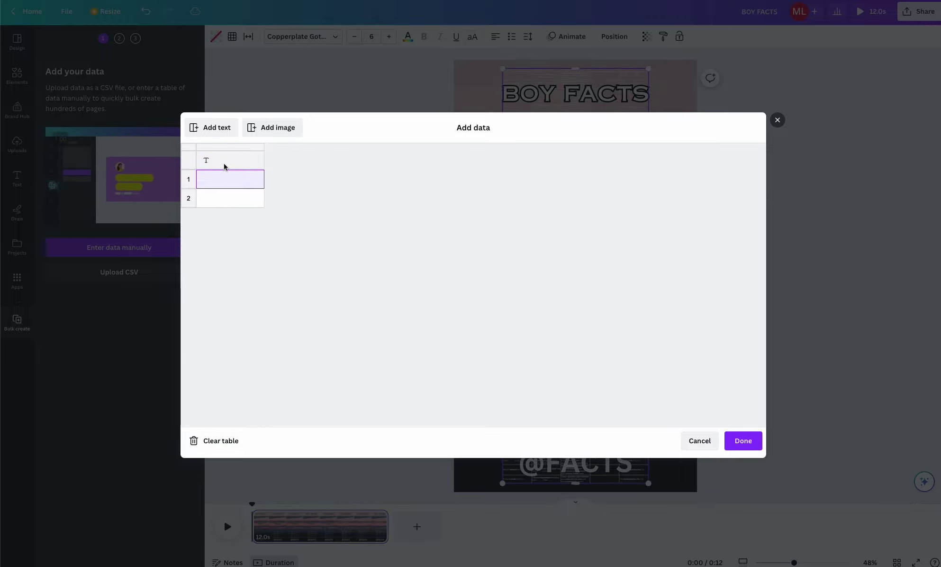
scroll(363, 212, down, 1)
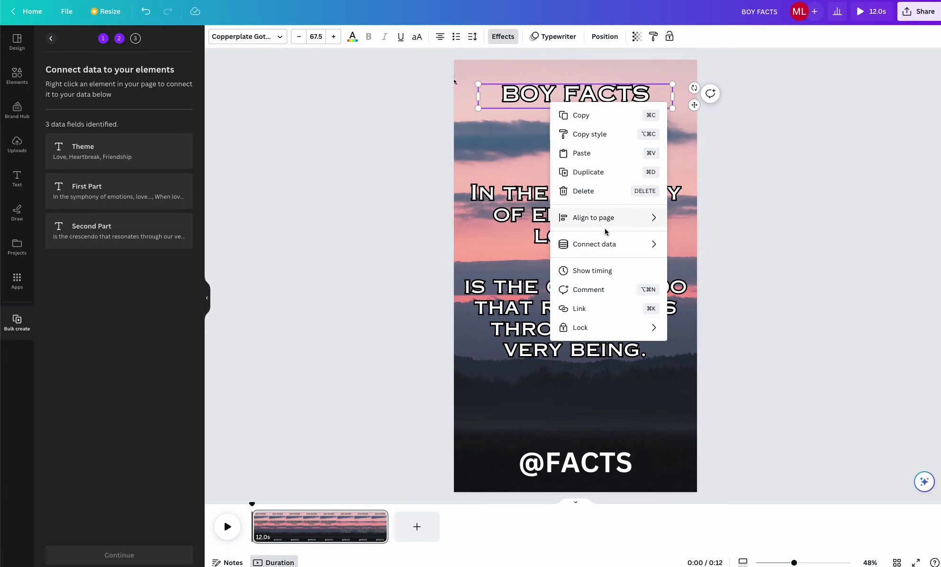
Step: Connect the title to the Theme field and the first quote line to First Part
mouse_move(645, 250)
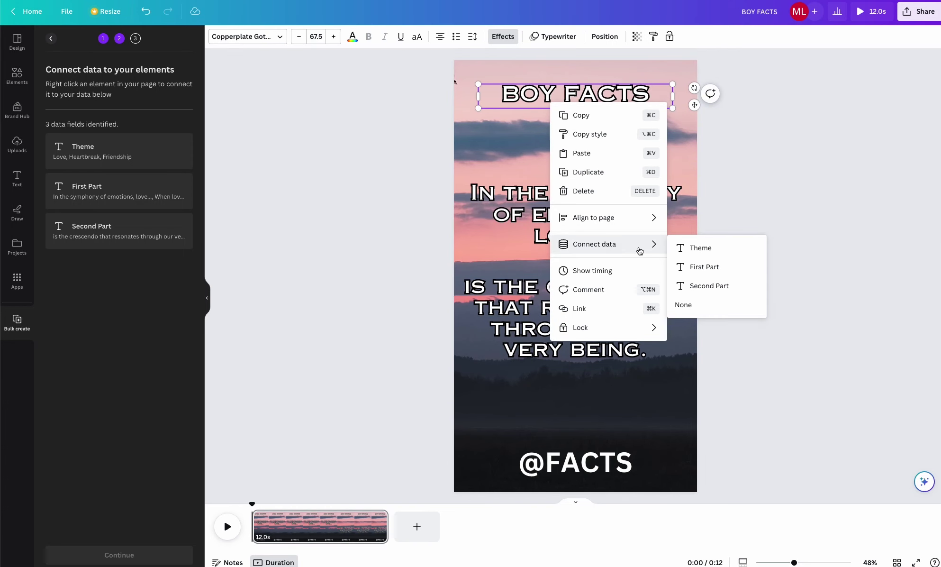
click(702, 253)
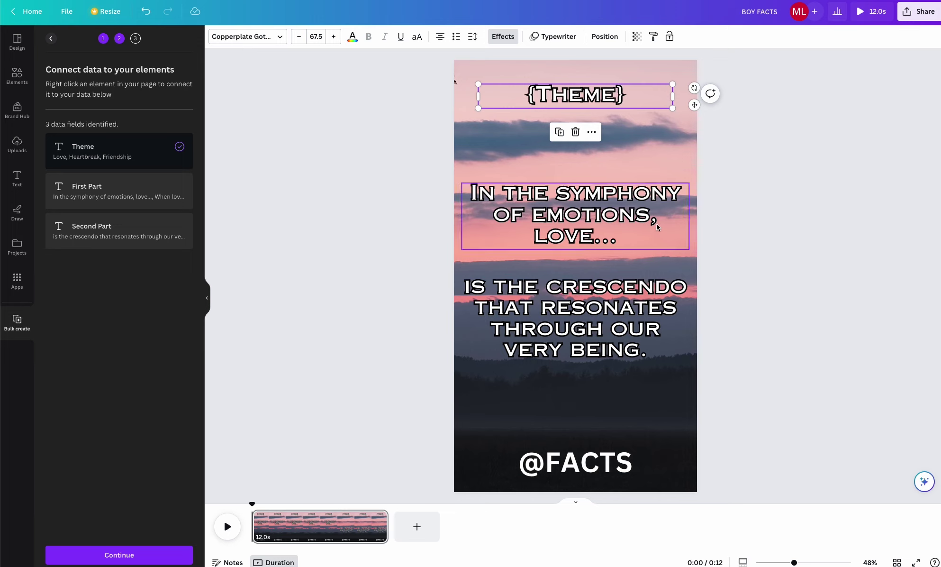
click(555, 216)
right_click(555, 215)
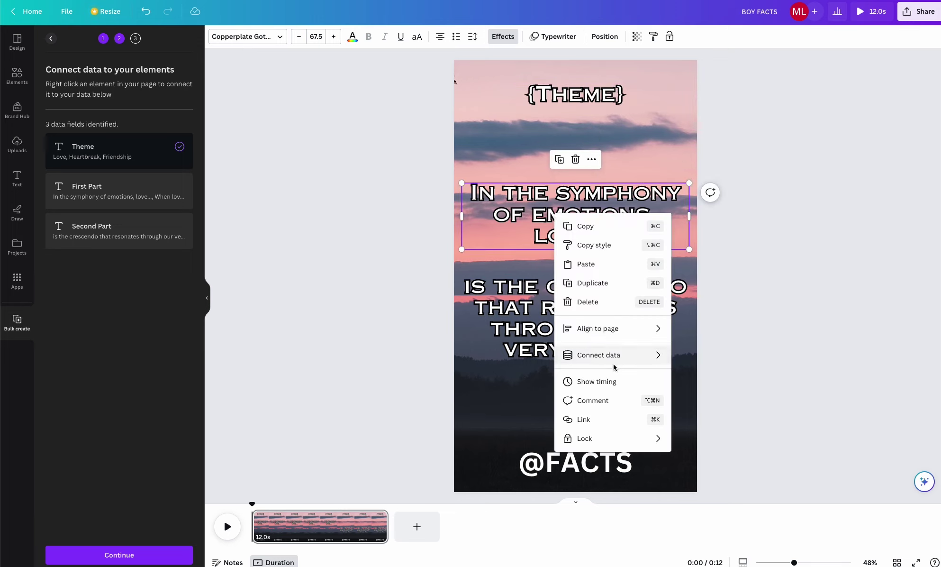
mouse_move(641, 359)
click(701, 376)
Step: Connect the second quote line to the Second Part field
right_click(614, 326)
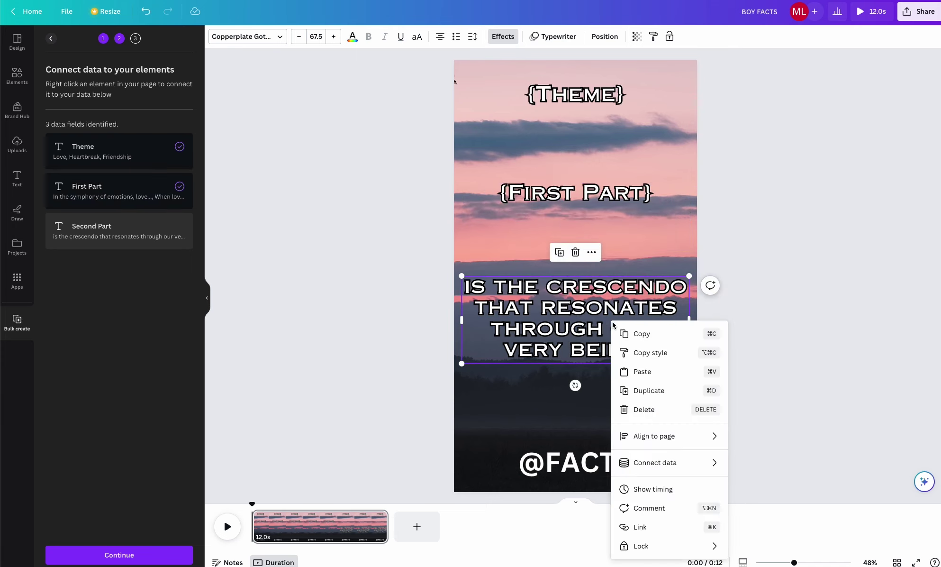
mouse_move(668, 463)
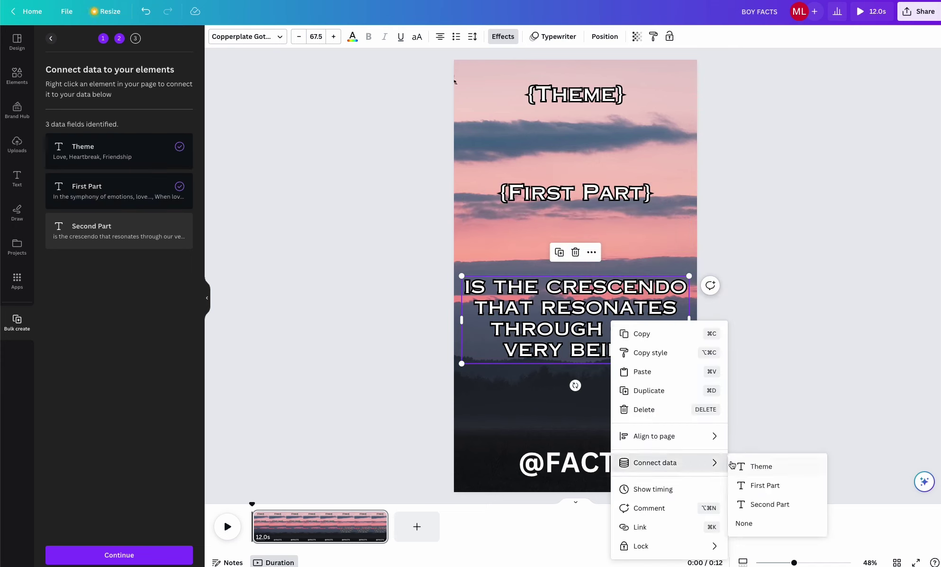
click(752, 503)
click(657, 445)
click(772, 357)
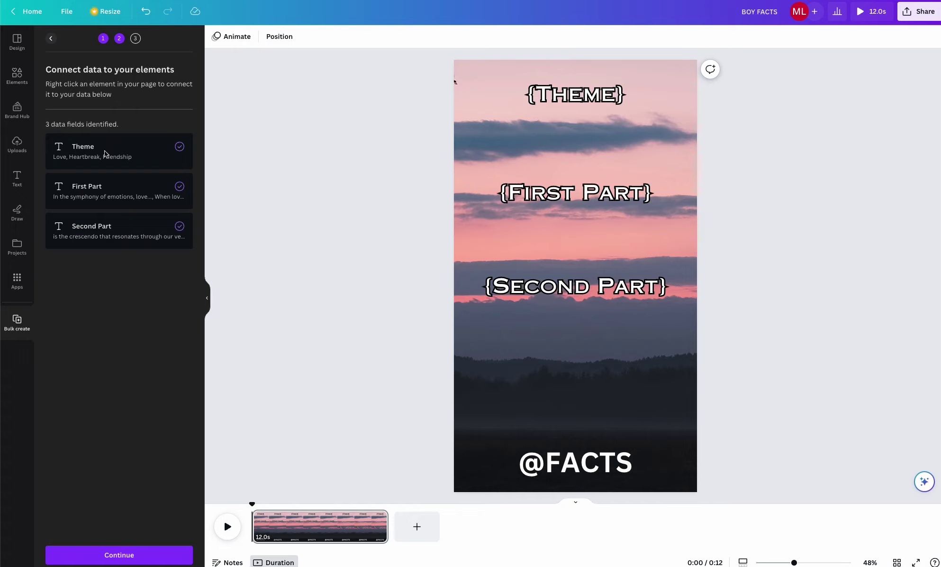
Step: Continue to Apply data and generate the 48 quote pages as a new Bulk 1 design
click(141, 562)
scroll(133, 278, down, 10)
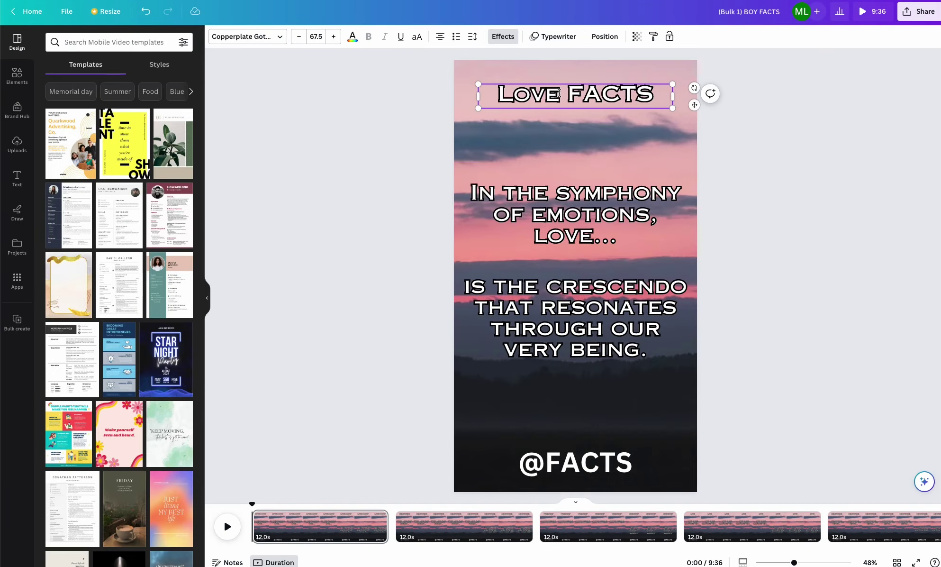
click(777, 152)
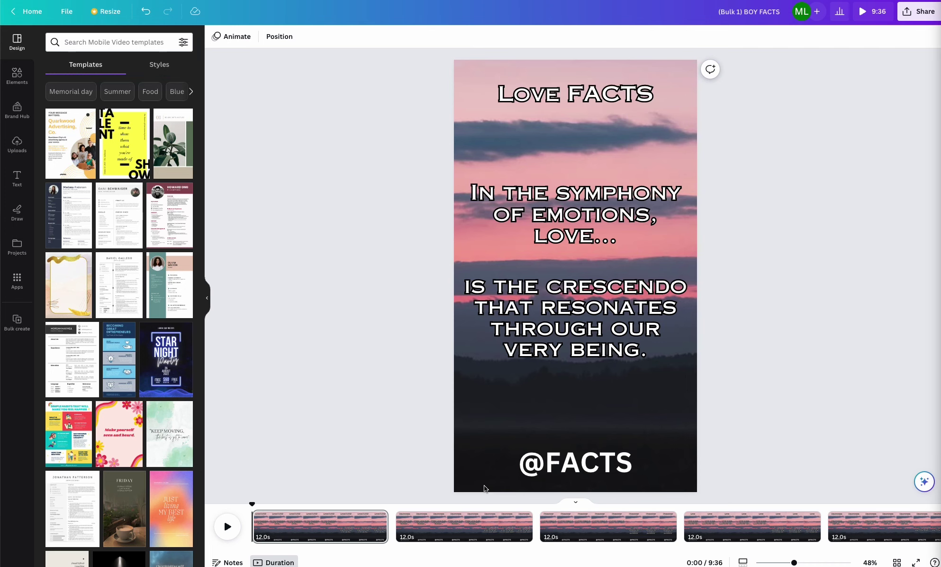
Step: Add the autumn forest video from a 'nature' elements search to the Heartbreak page
click(463, 526)
click(17, 76)
text(nature)
key(Return)
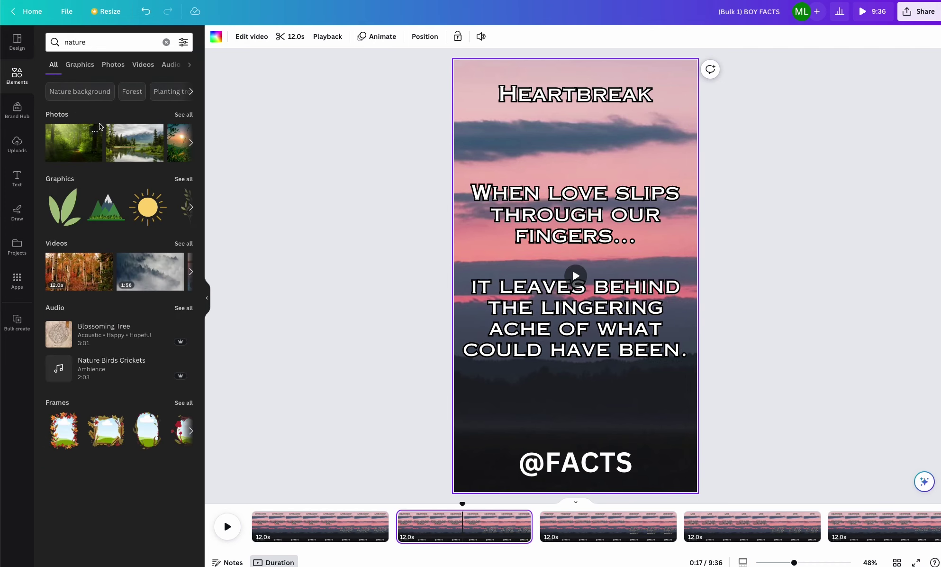
click(78, 271)
Step: Stretch the forest video to fill the page and make it the page background
drag(640, 163, 707, 201)
drag(581, 204, 616, 489)
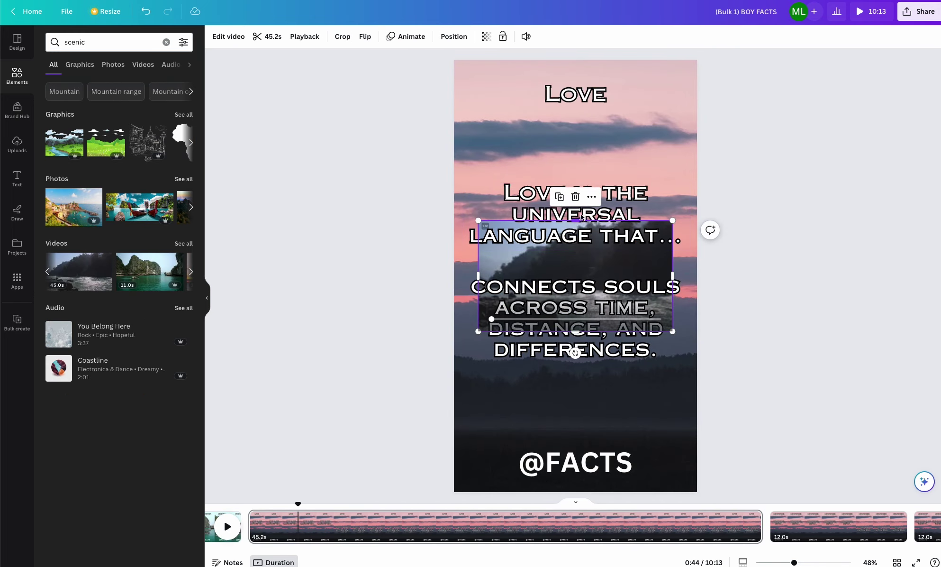
click(592, 196)
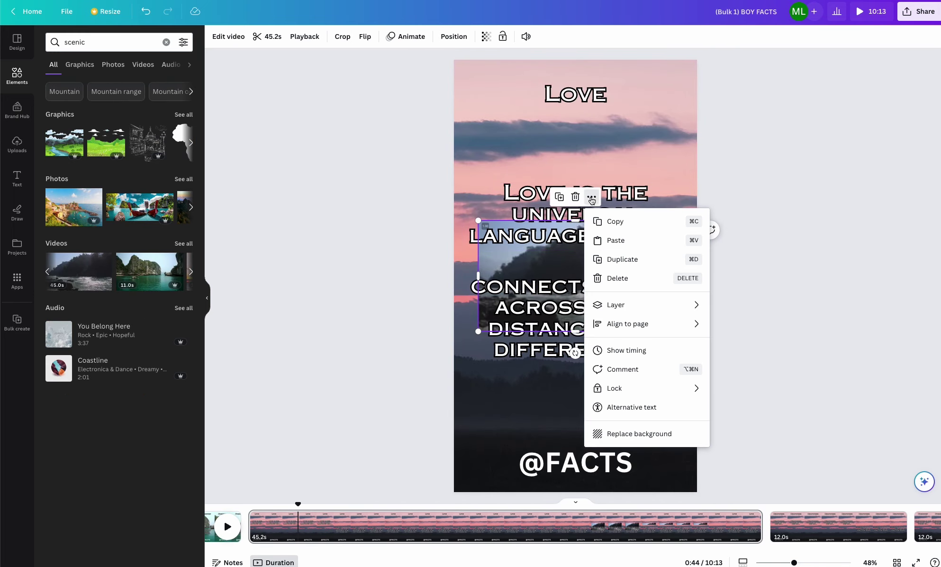
click(632, 433)
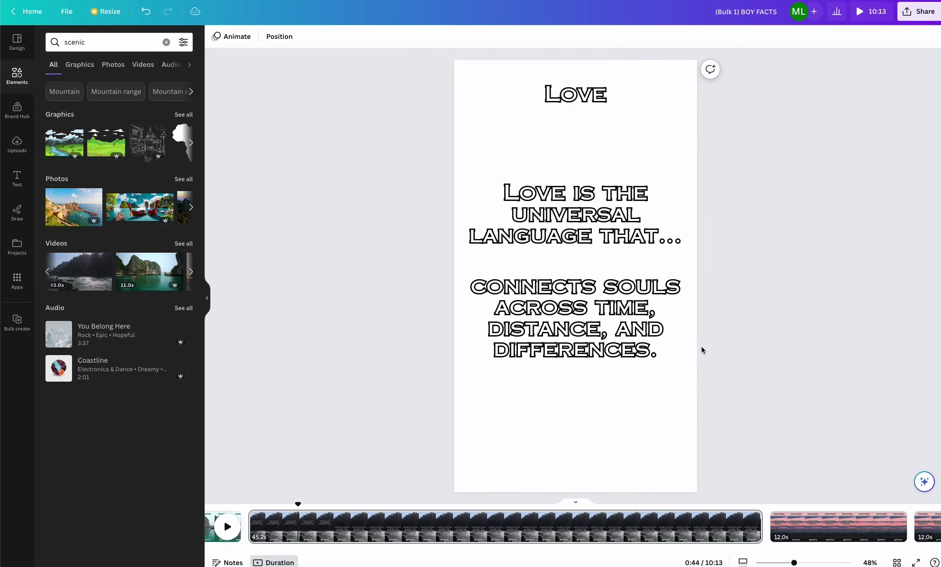